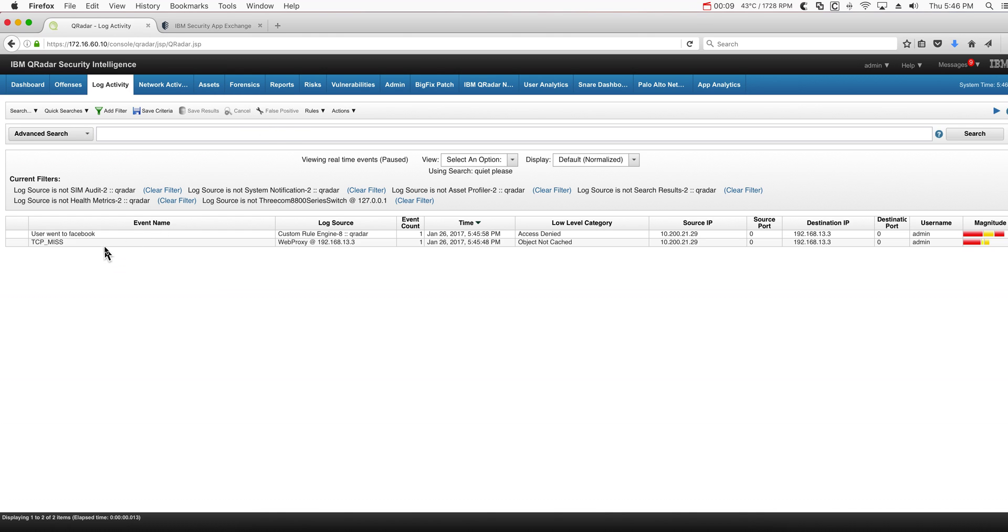
# Tune the TCP_MISS event as a false positive for the high level category Access, from 10.200.21.29 to Any Destination.
pyautogui.click(77, 242)
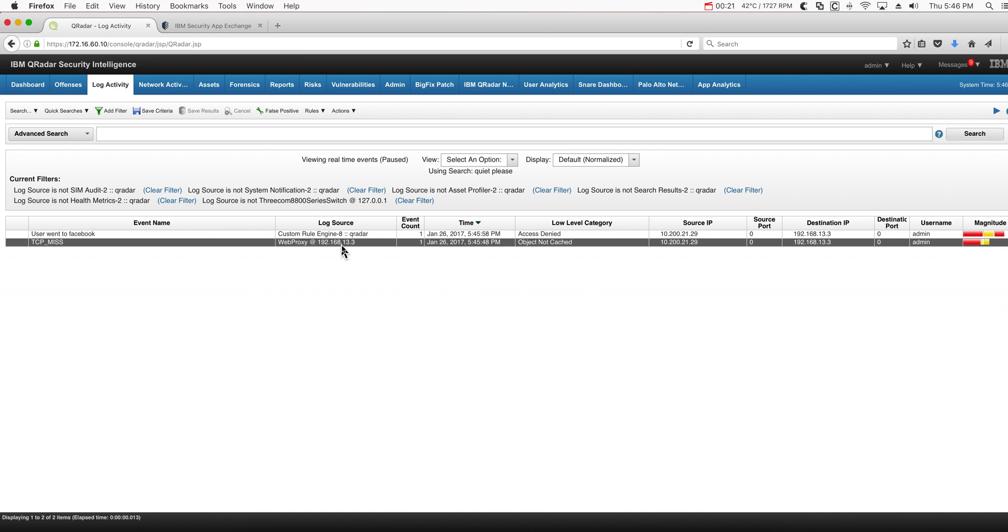
pyautogui.click(278, 112)
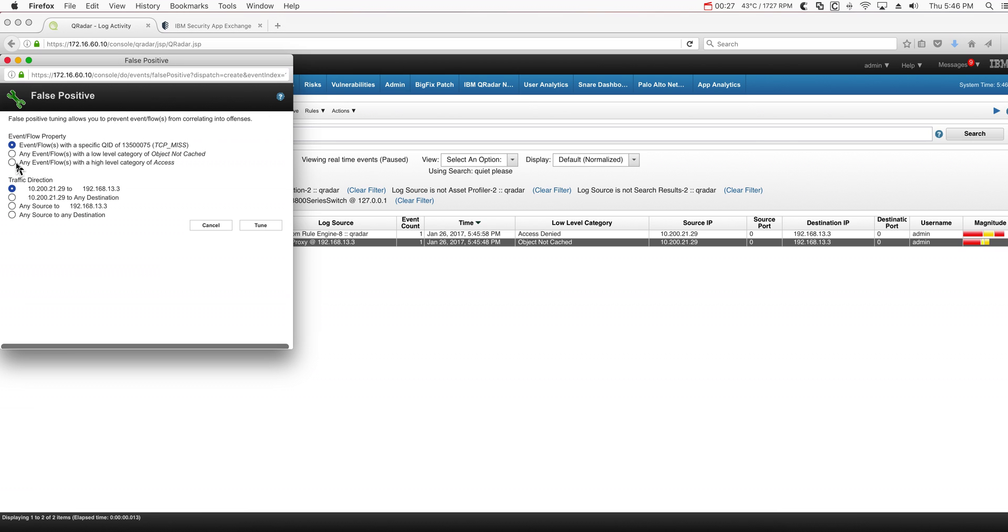
pyautogui.click(12, 163)
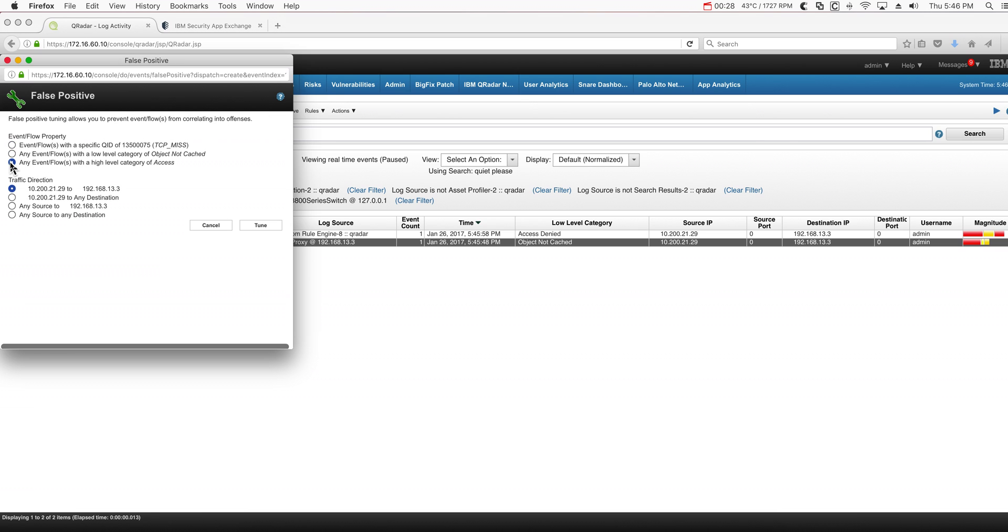
pyautogui.click(11, 198)
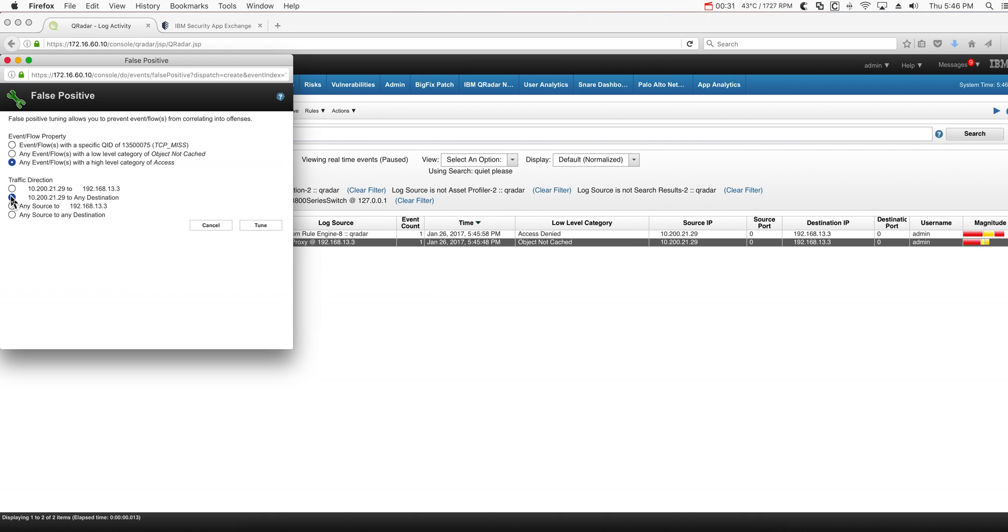
pyautogui.click(264, 227)
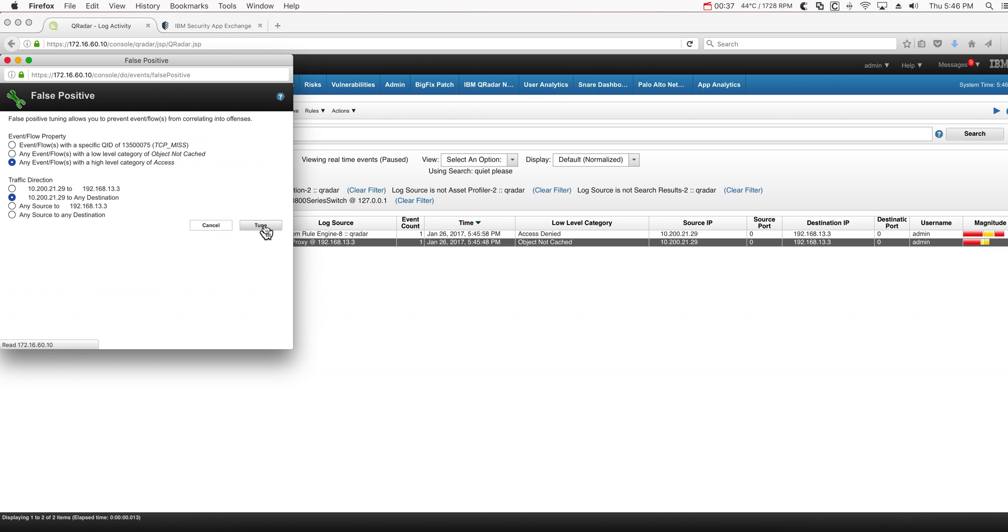
pyautogui.click(271, 208)
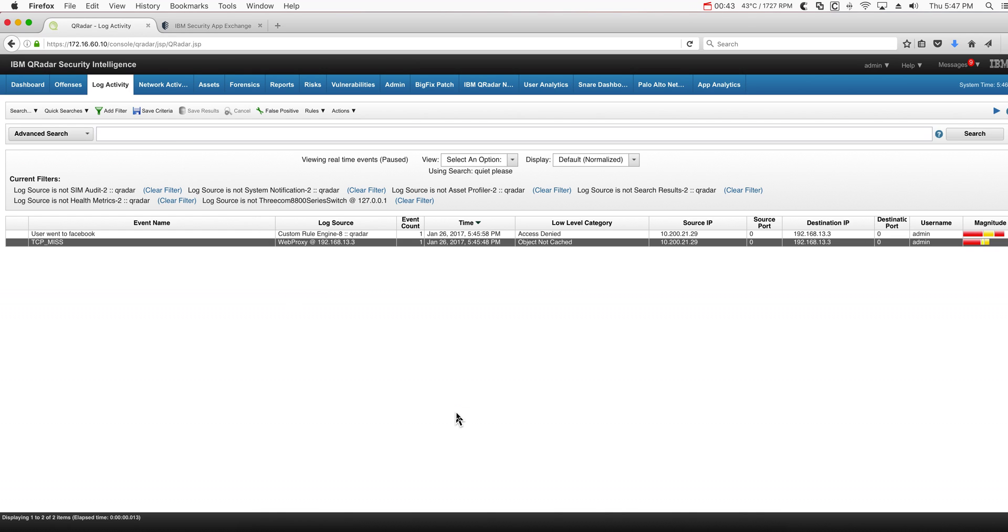
# Close all listed offenses with the reason Non-Issue and a short note.
pyautogui.click(69, 87)
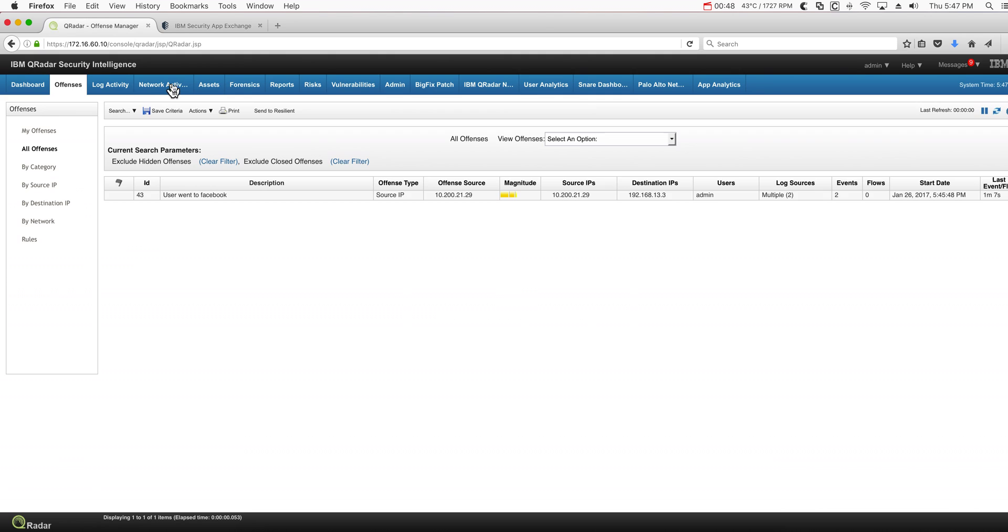
pyautogui.click(111, 90)
pyautogui.click(68, 90)
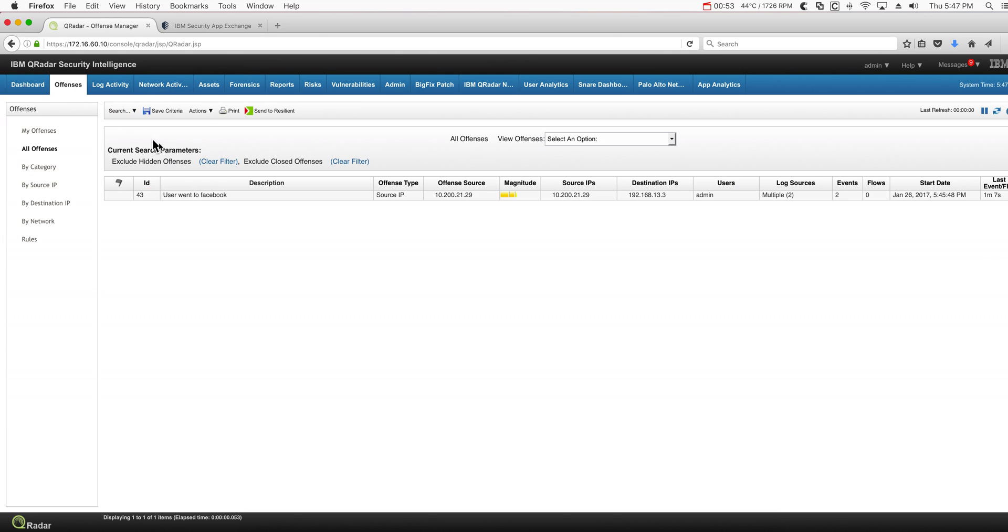
pyautogui.click(198, 112)
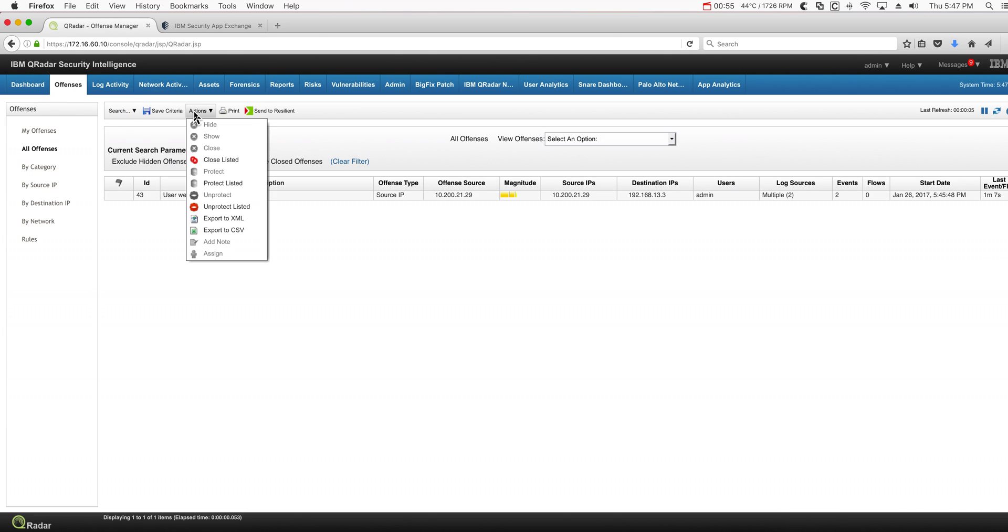
pyautogui.click(218, 161)
pyautogui.click(564, 329)
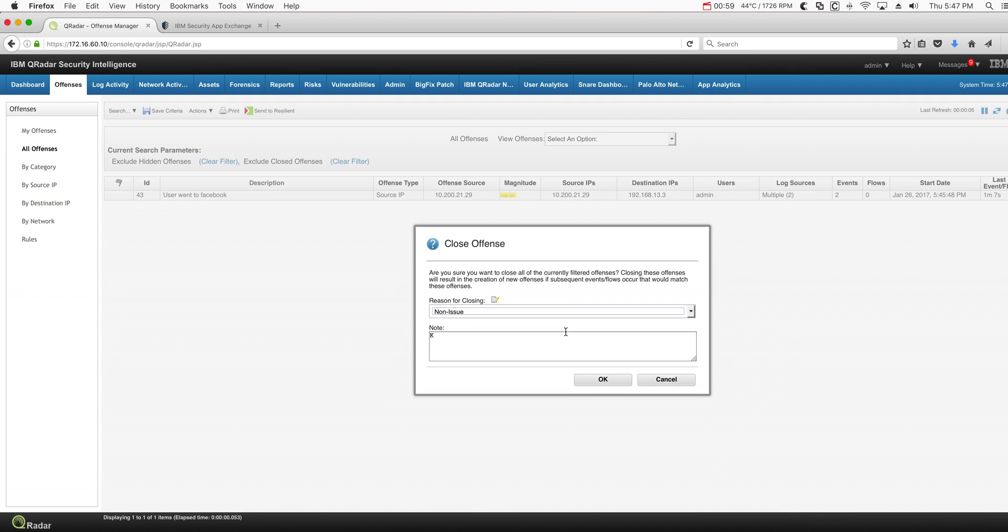
pyautogui.click(604, 382)
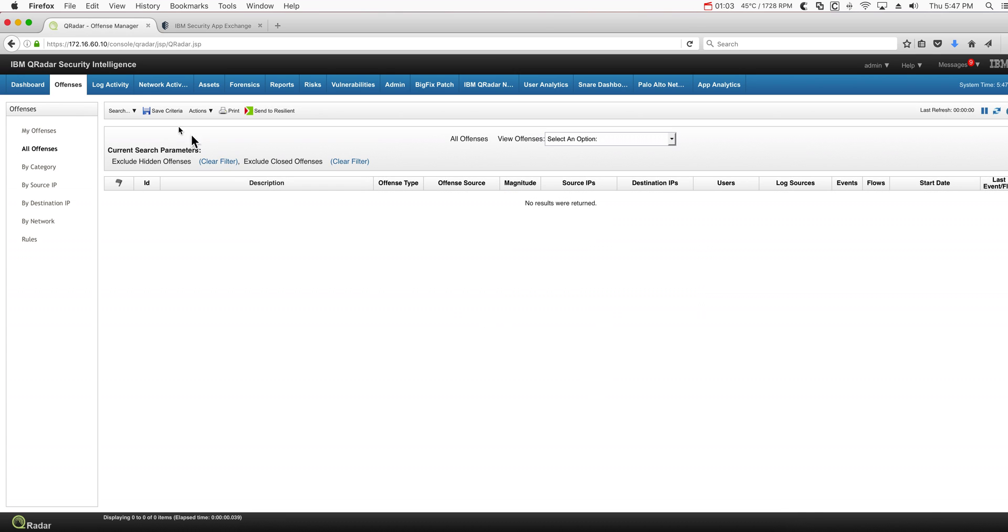
# Show the live log activity, run ./logrun.pl -f /demo/events/facebook.log 10 in Terminal, and return to QRadar.
pyautogui.click(116, 88)
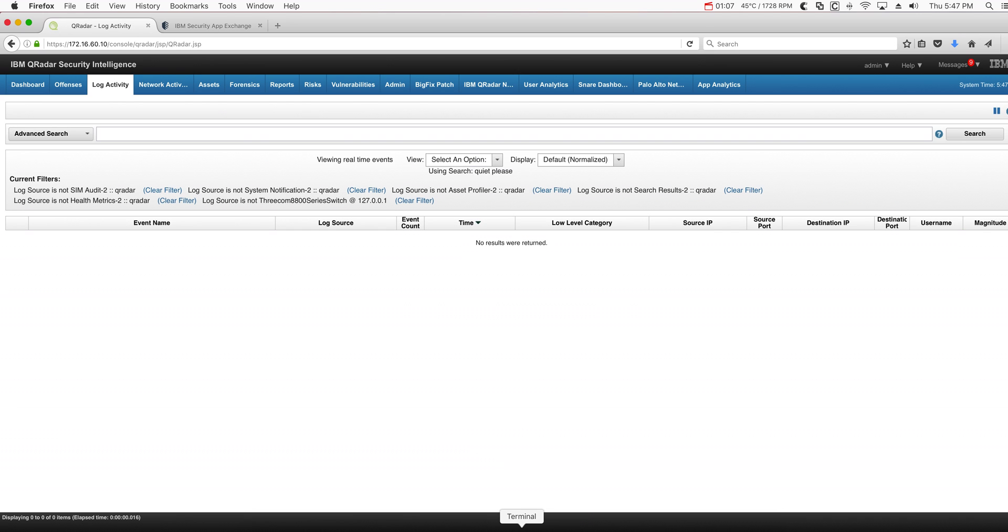
pyautogui.click(521, 530)
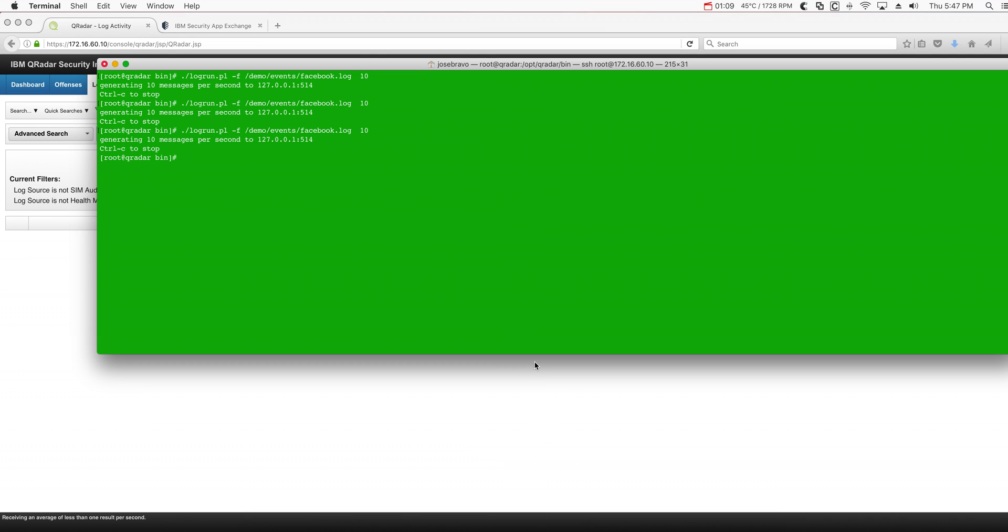
pyautogui.press('Up')
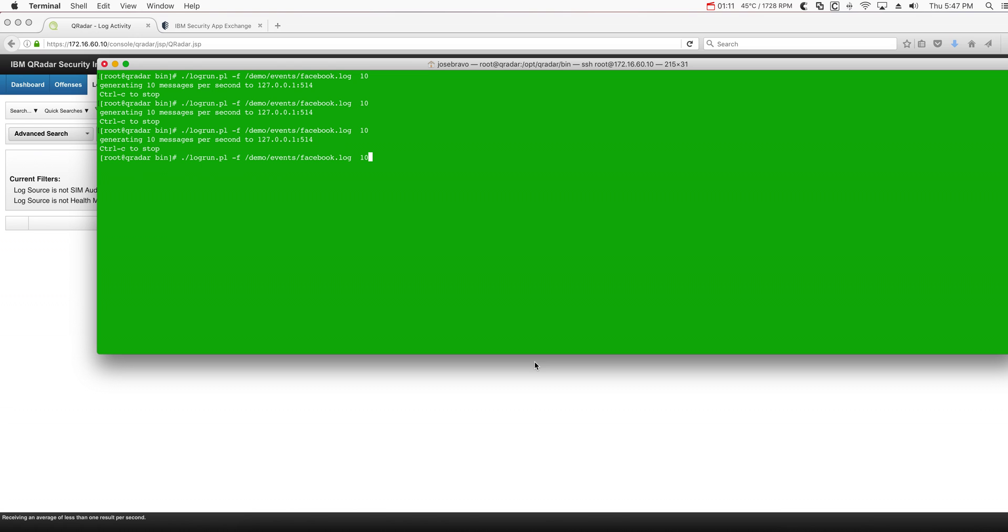
pyautogui.press('Return')
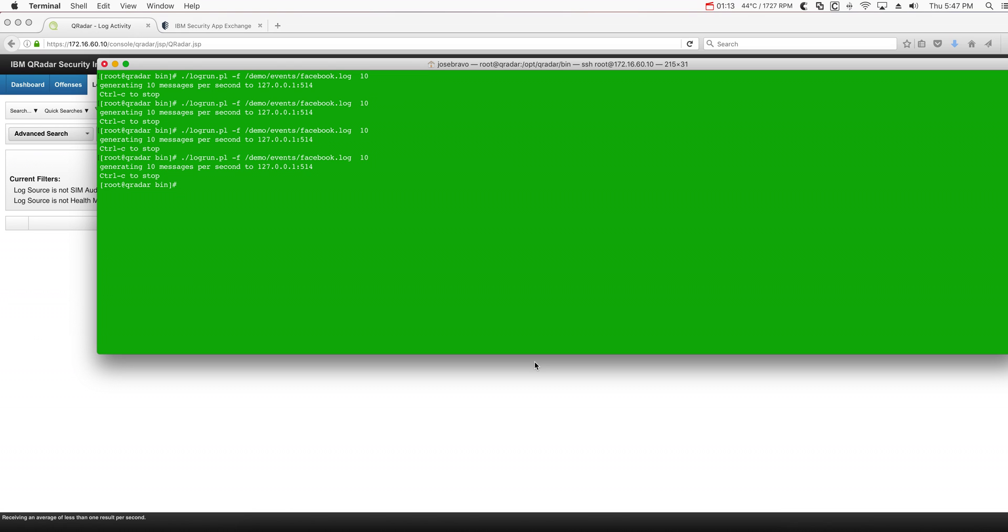
pyautogui.click(29, 305)
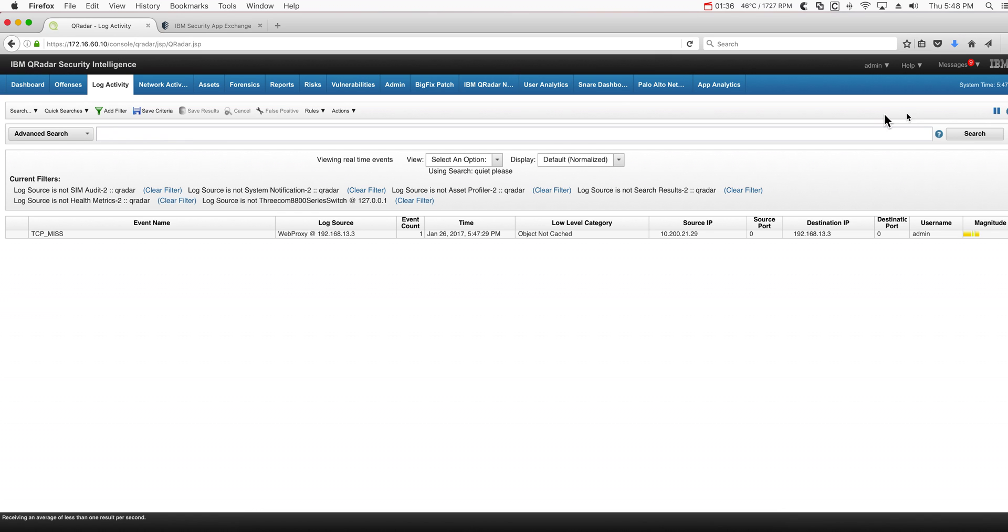
# Pause the real-time events and examine the TCP_MISS event's details, including its payload and matched custom rules.
pyautogui.click(997, 110)
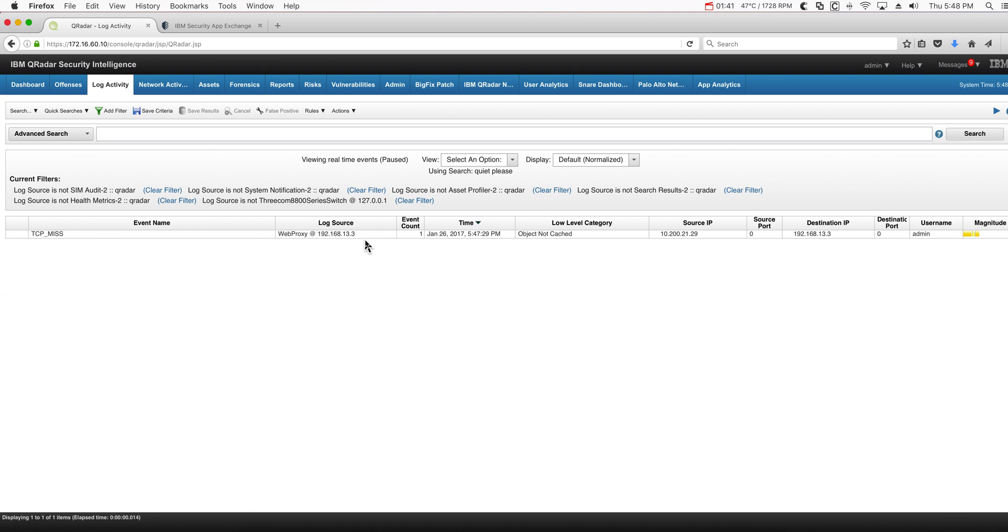
pyautogui.doubleClick(74, 237)
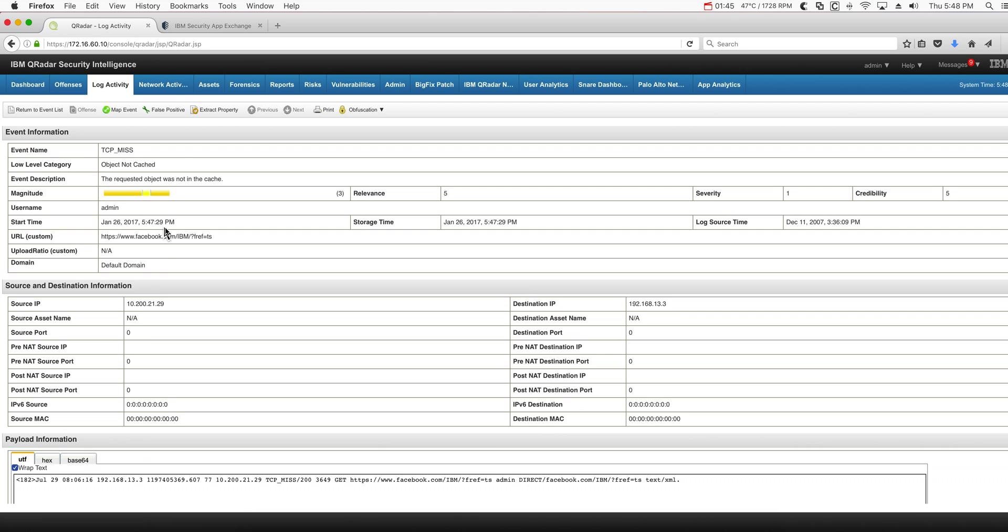
pyautogui.scroll(-3, 155, 256)
pyautogui.scroll(2, 155, 256)
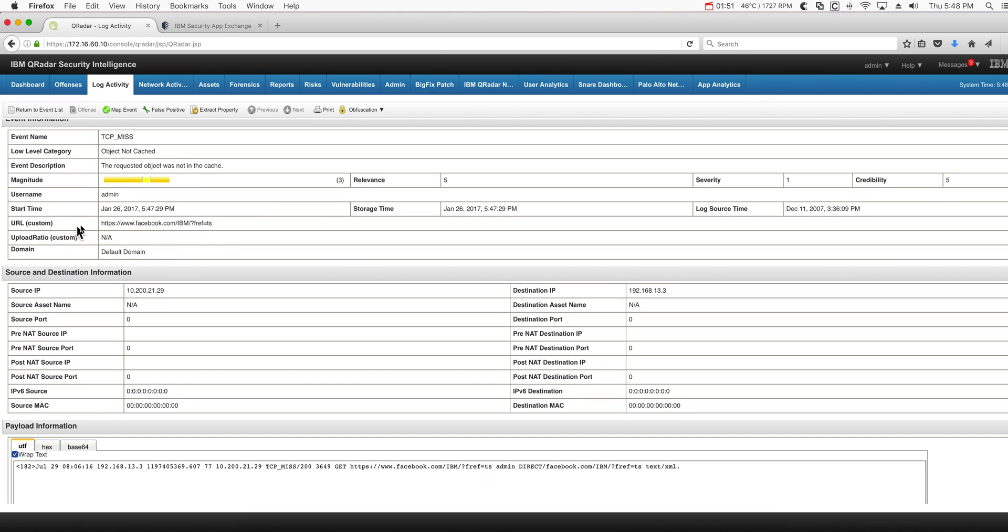
pyautogui.scroll(-12, 112, 221)
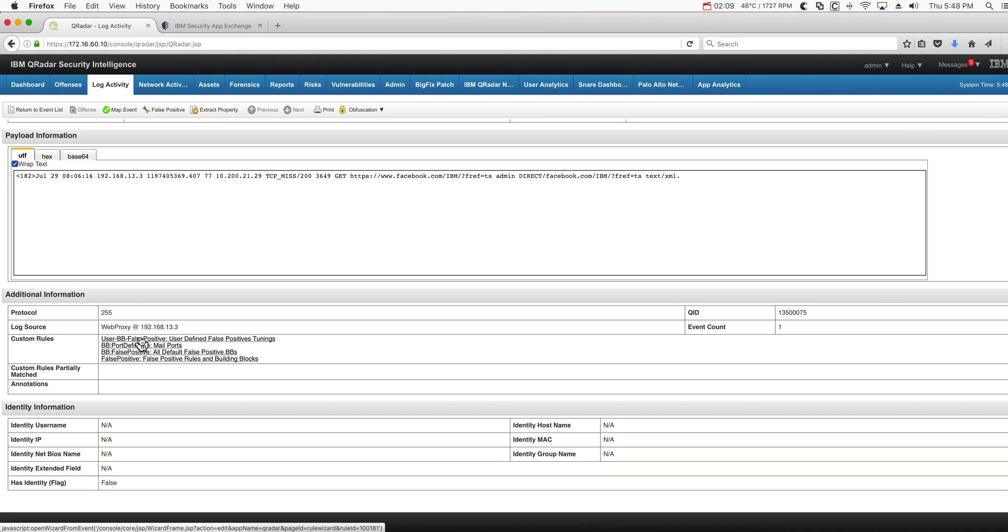
# Remove the signature CAT:4000:10.200.21.29:ANY from the building block User-BB-FalsePositive: User Defined False Positives Tunings and save it.
pyautogui.click(150, 345)
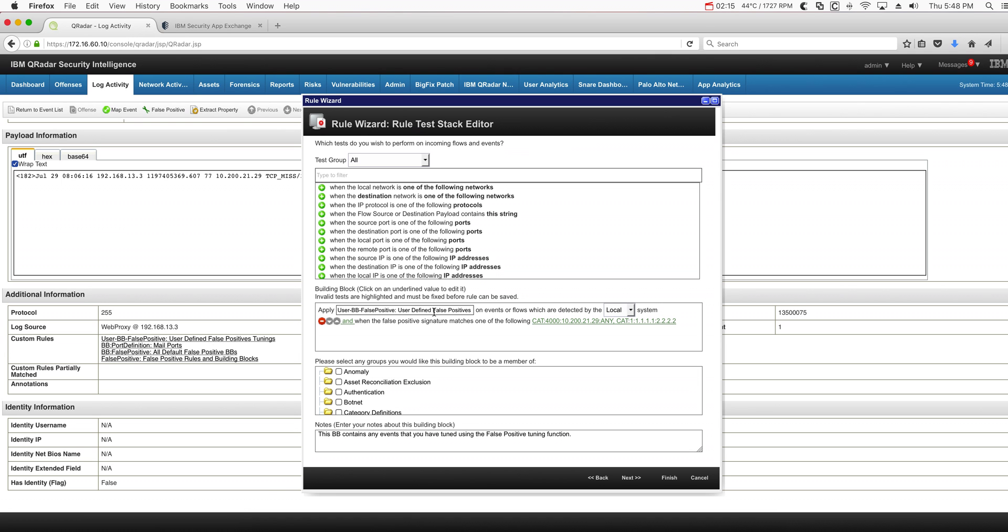
pyautogui.click(575, 322)
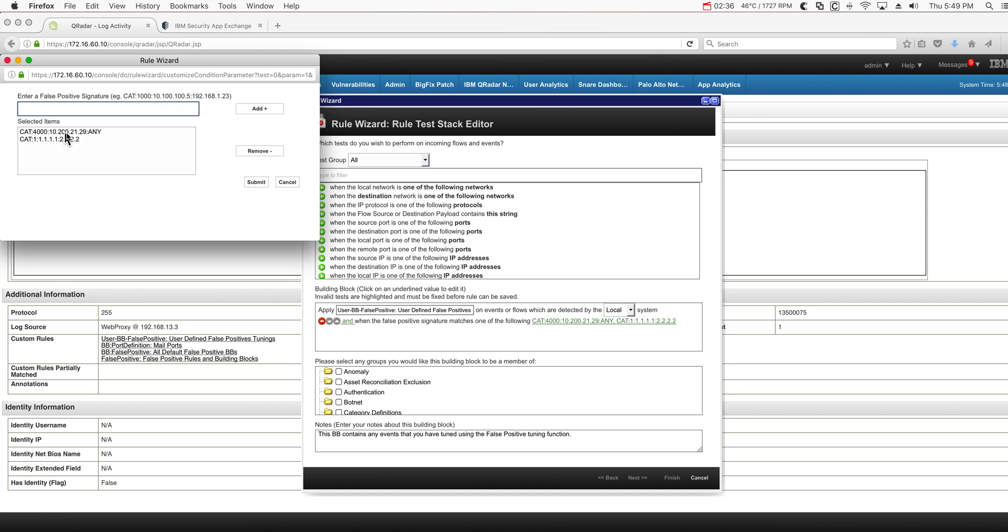
pyautogui.click(94, 133)
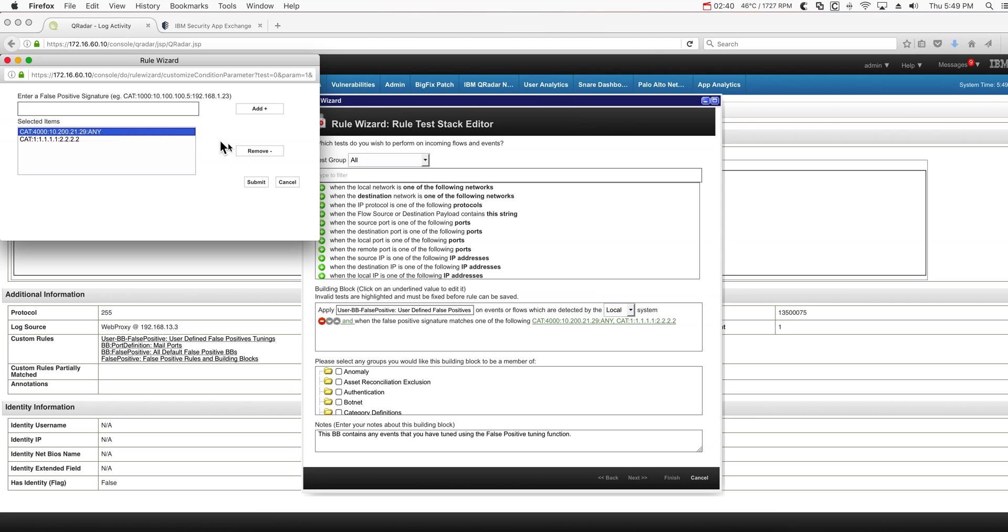
pyautogui.click(254, 152)
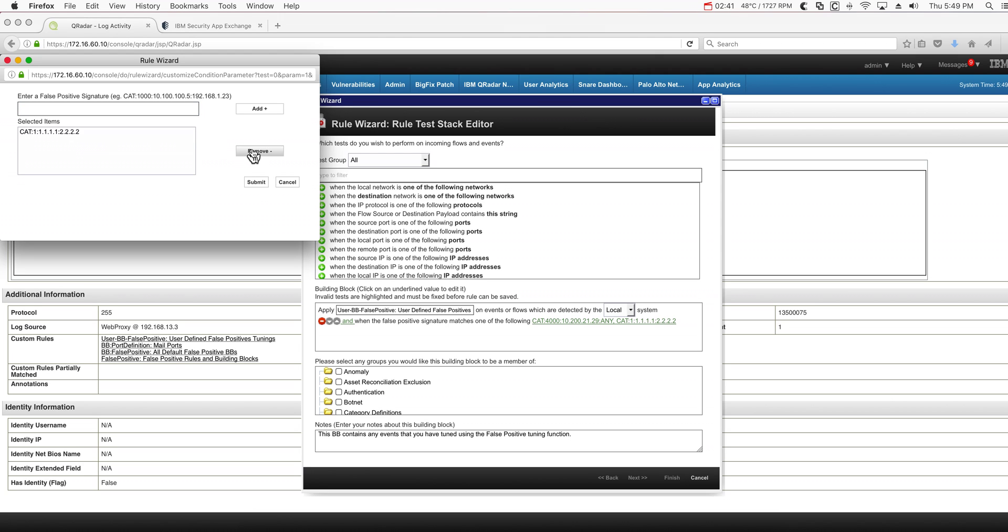
pyautogui.click(256, 183)
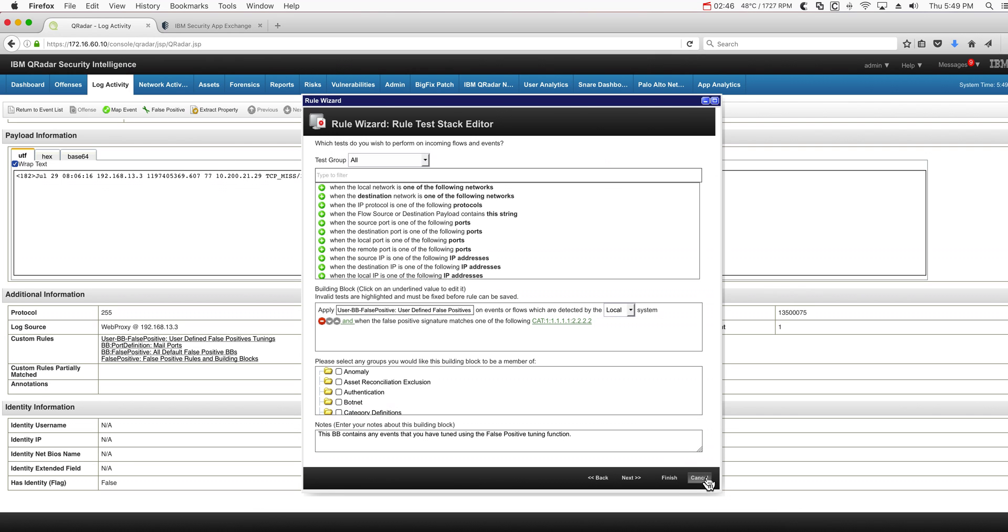
pyautogui.click(668, 478)
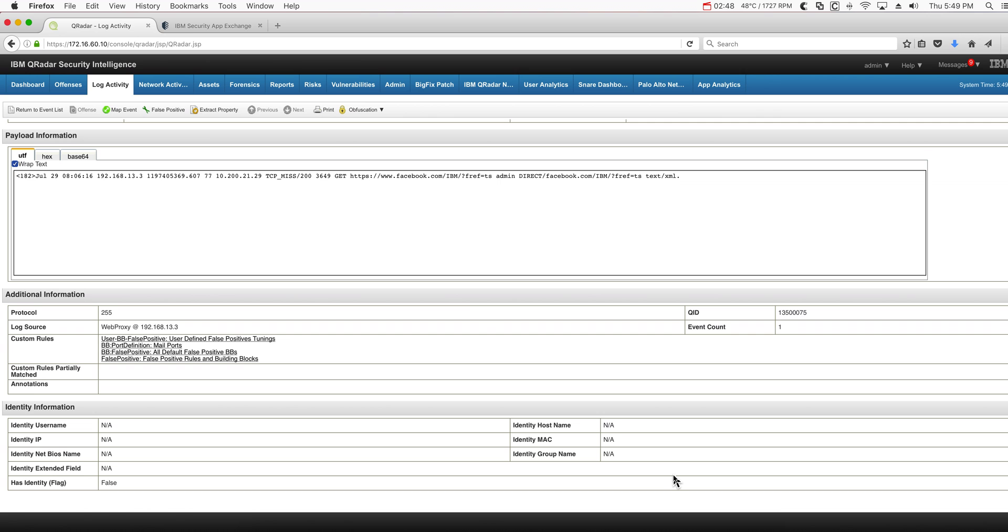
# Restart the live log activity view, replay /demo/events/facebook.log with logrun.pl at 10 messages per second in Terminal, and return to QRadar.
pyautogui.click(112, 88)
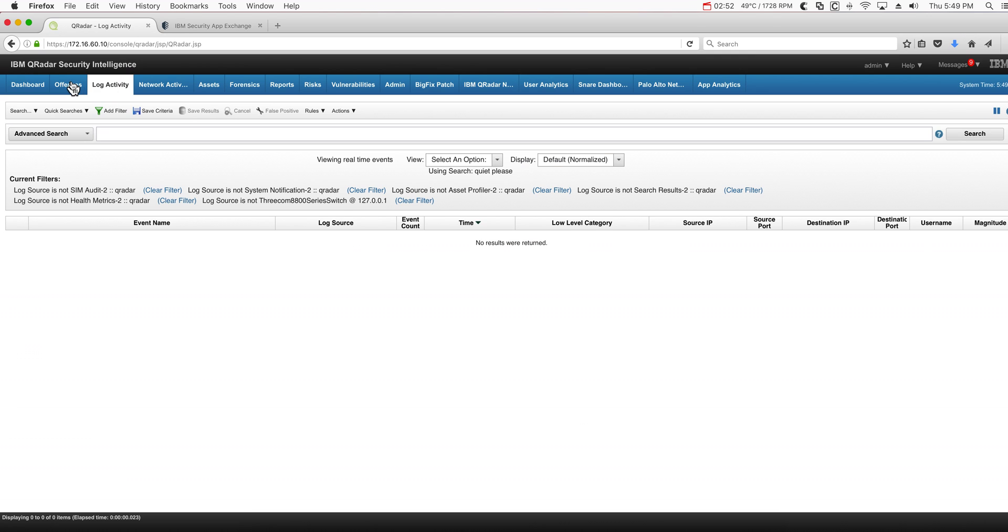
pyautogui.click(72, 86)
pyautogui.click(112, 87)
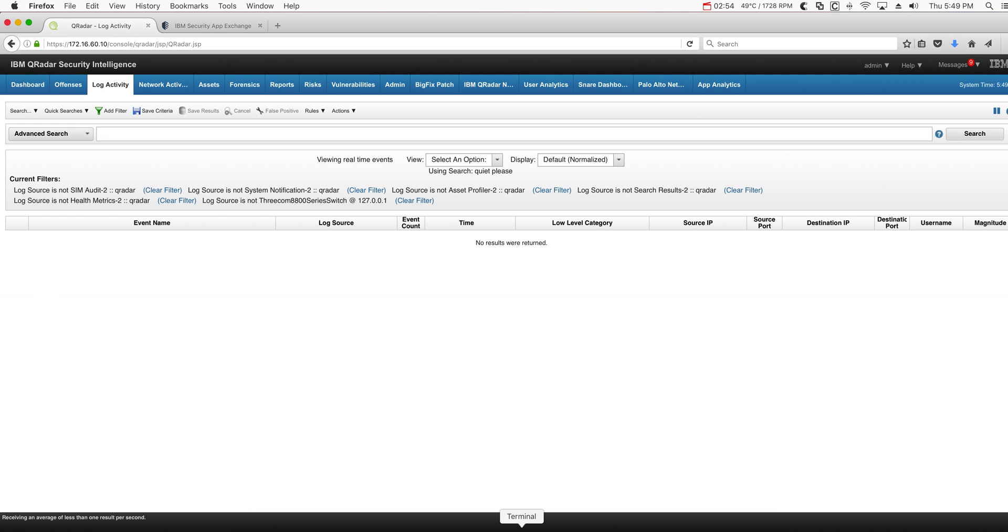
pyautogui.click(522, 529)
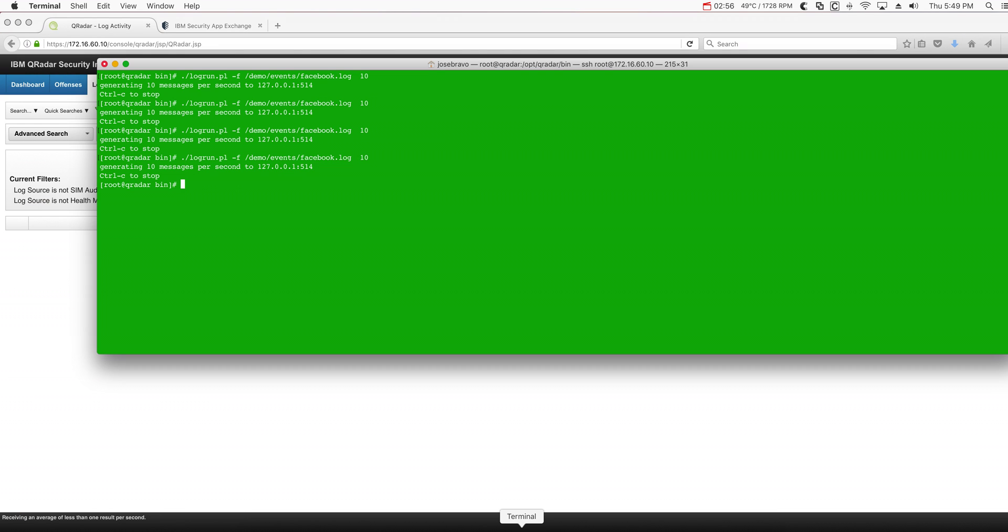
pyautogui.press('Up')
pyautogui.press('Return')
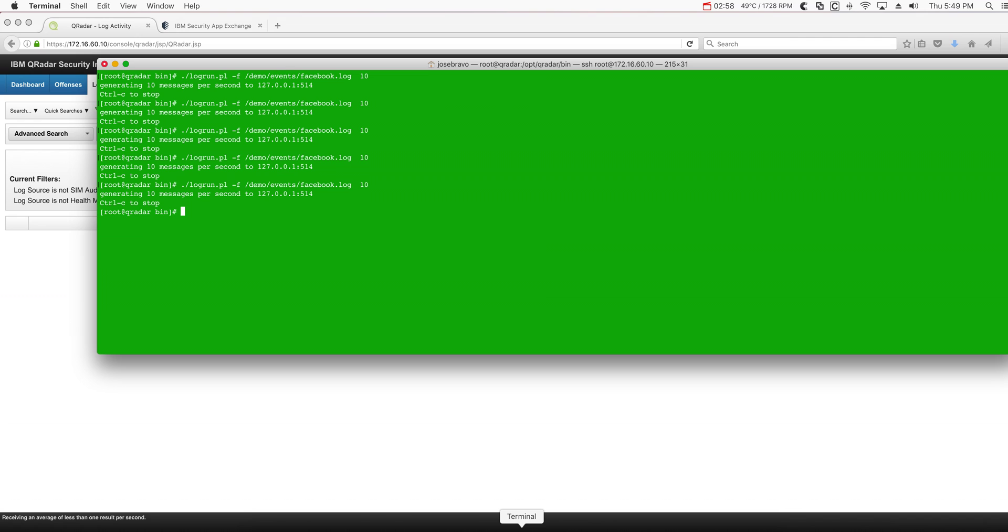
pyautogui.click(55, 309)
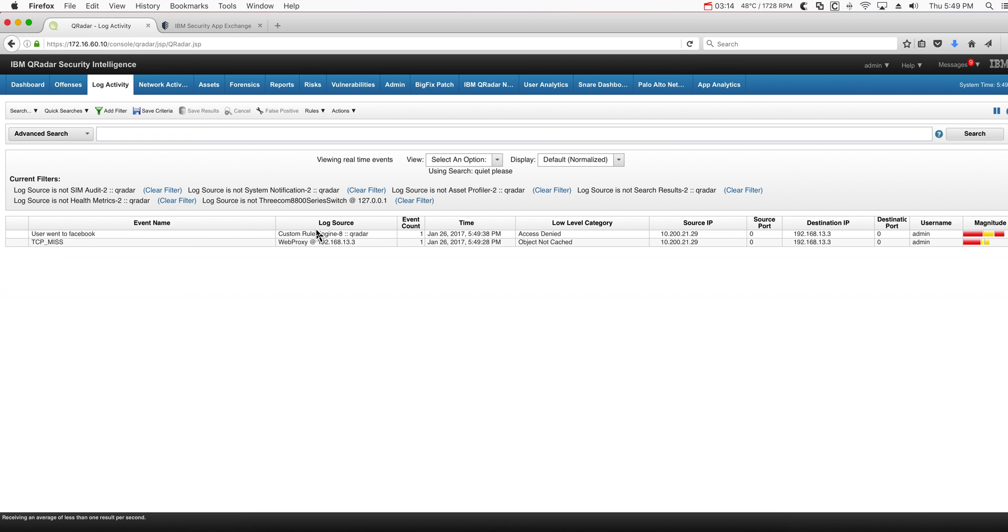
# Refresh the list of all offenses to check for a new offense from the replayed events.
pyautogui.click(66, 86)
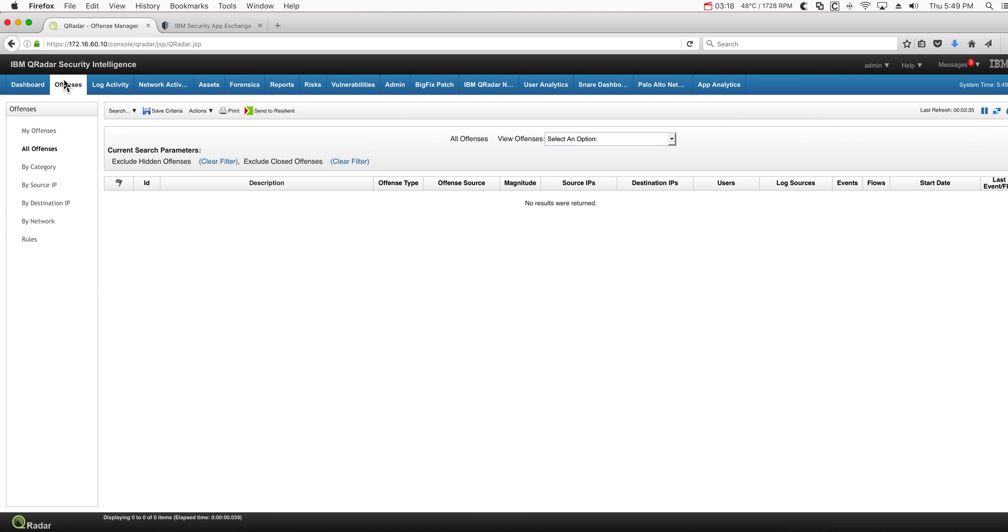
pyautogui.click(998, 112)
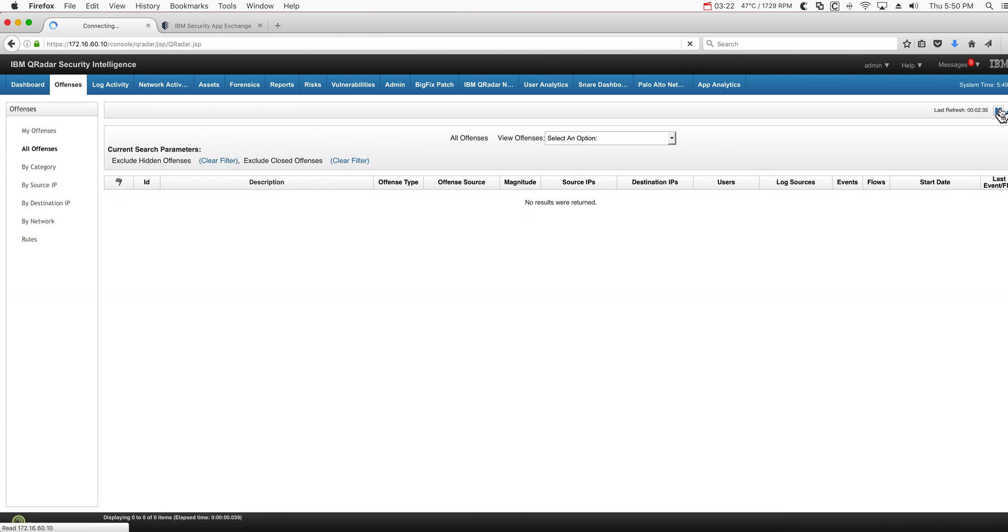